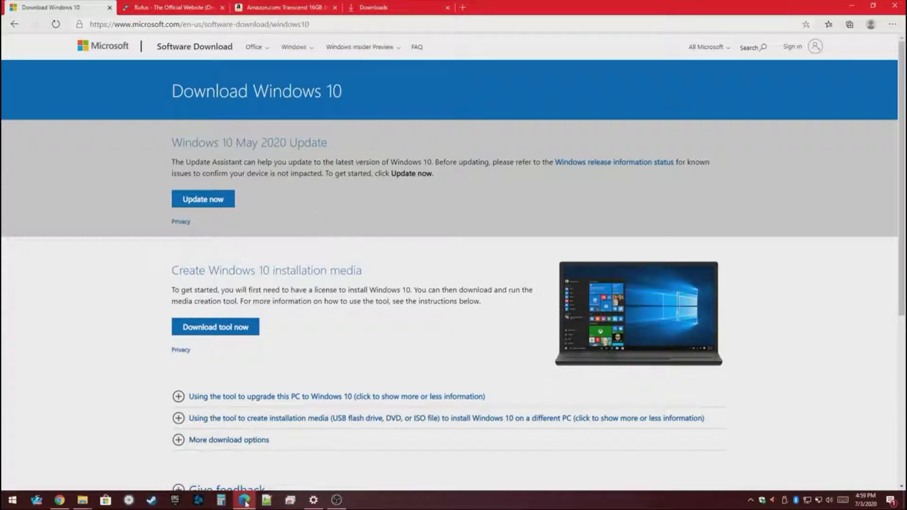
# - Download the Windows 10 media creation tool from Microsoft's download page and launch it
pyautogui.moveTo(245, 500)
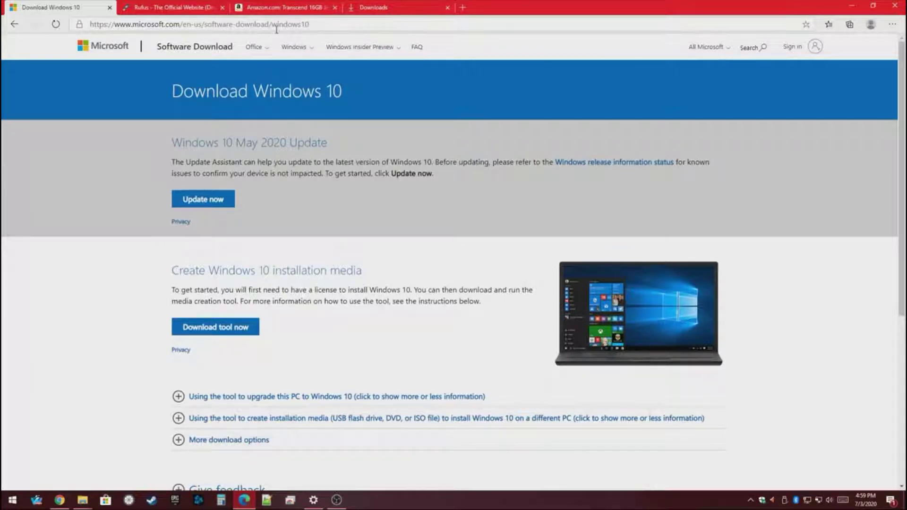
pyautogui.click(204, 24)
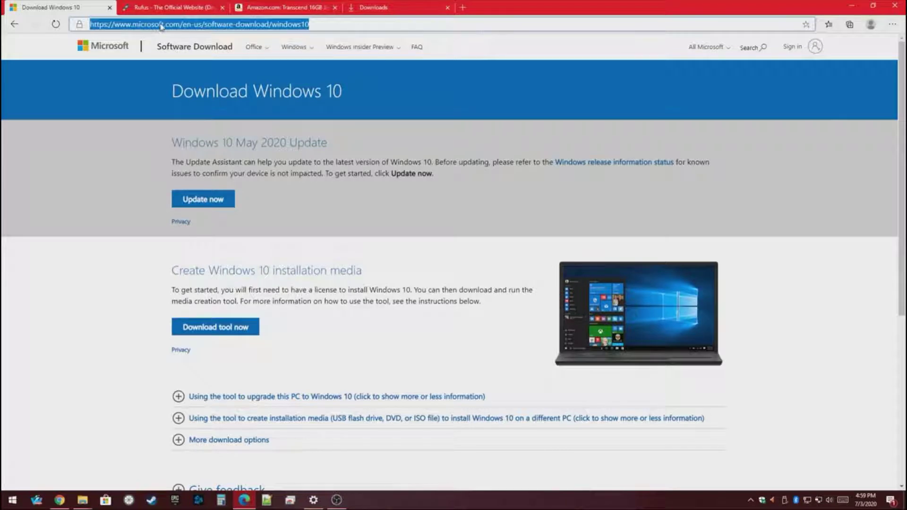
pyautogui.click(174, 287)
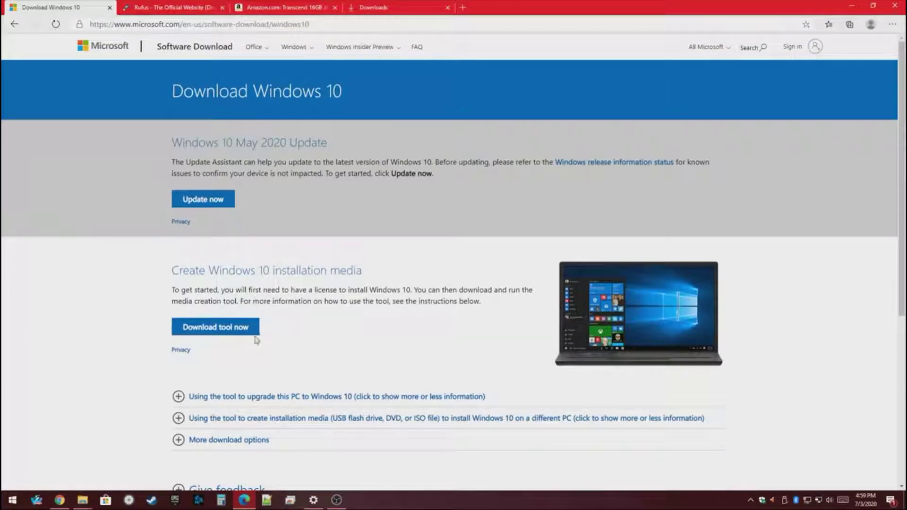
pyautogui.click(224, 331)
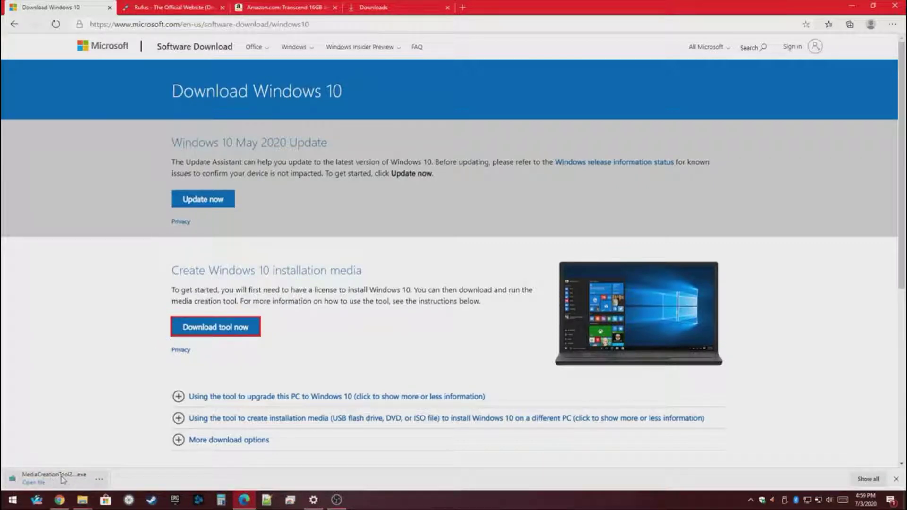
pyautogui.click(68, 480)
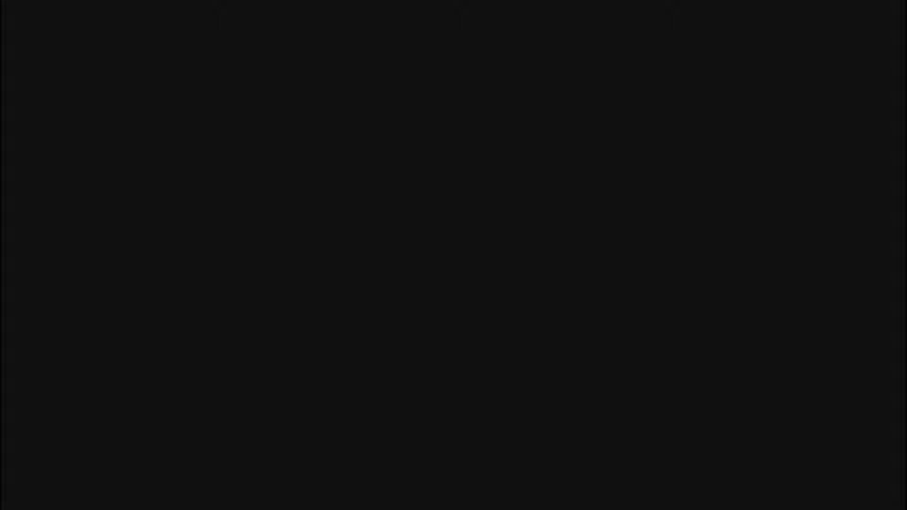
pyautogui.click(401, 269)
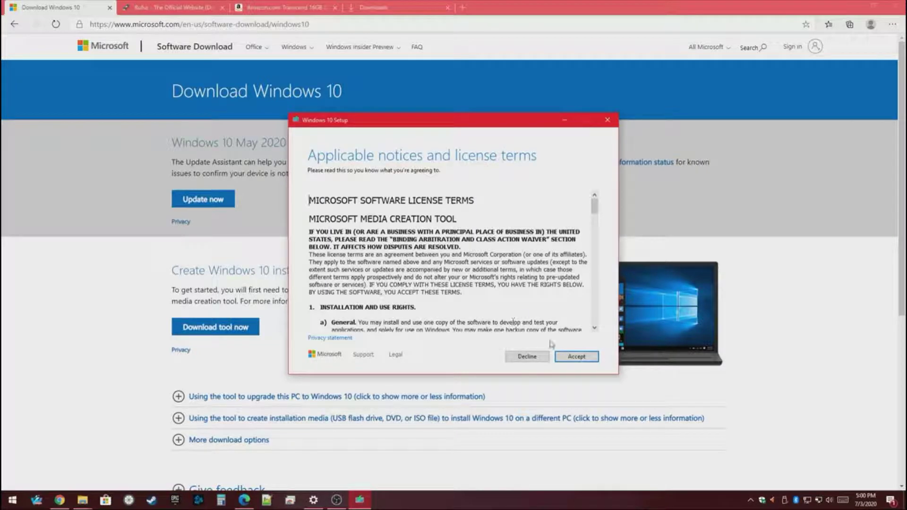
# - Accept the license terms and choose to create installation media for another PC
pyautogui.click(574, 356)
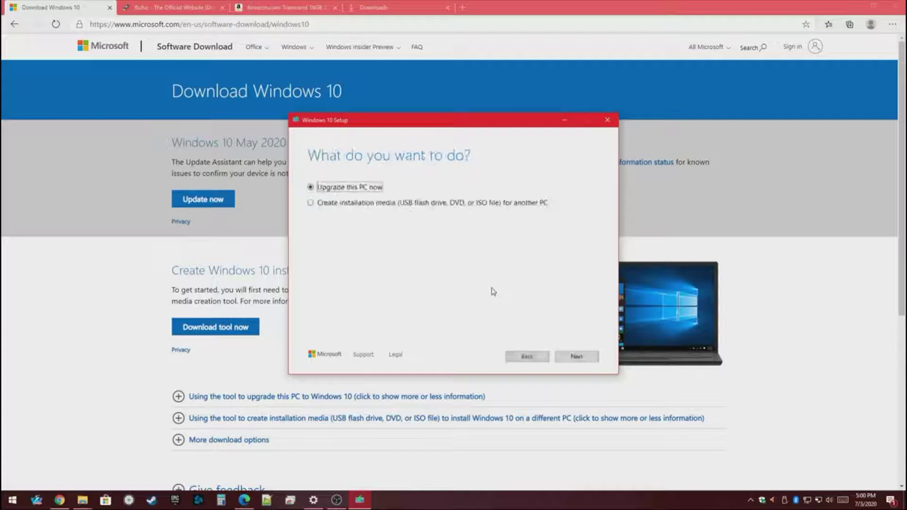
pyautogui.click(341, 207)
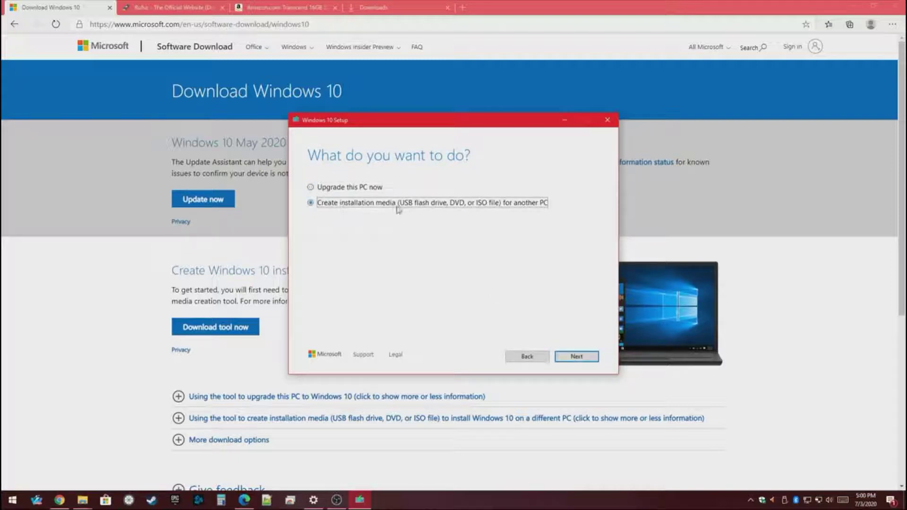
pyautogui.click(567, 356)
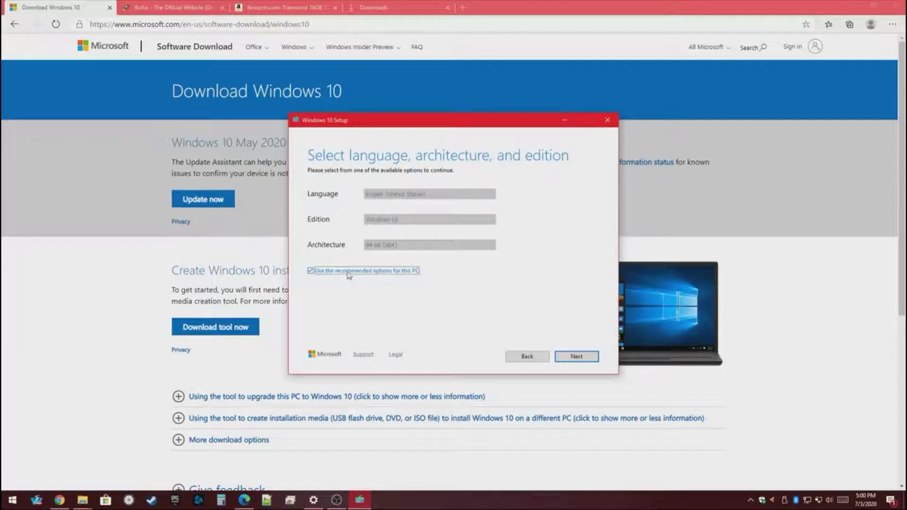
# - Turn off the recommended options and choose English (United States) as the language and Windows 10 as the edition
pyautogui.click(377, 270)
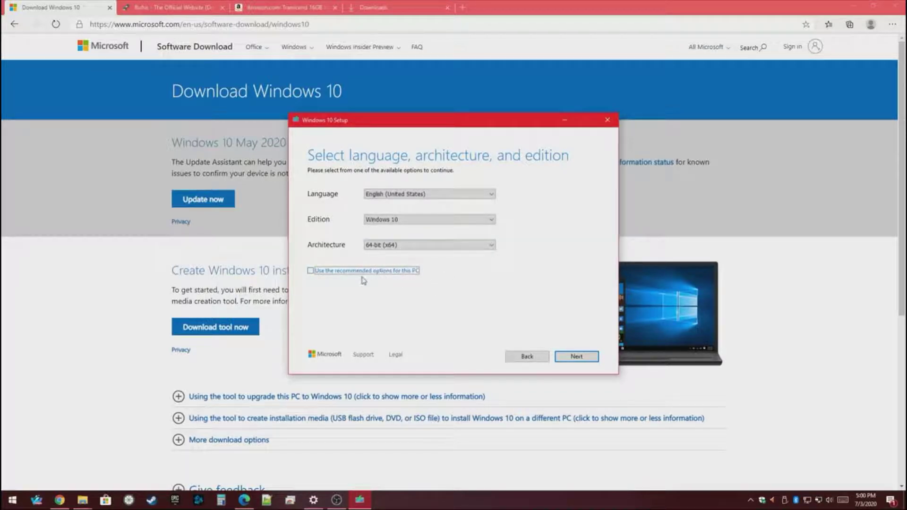
pyautogui.click(394, 198)
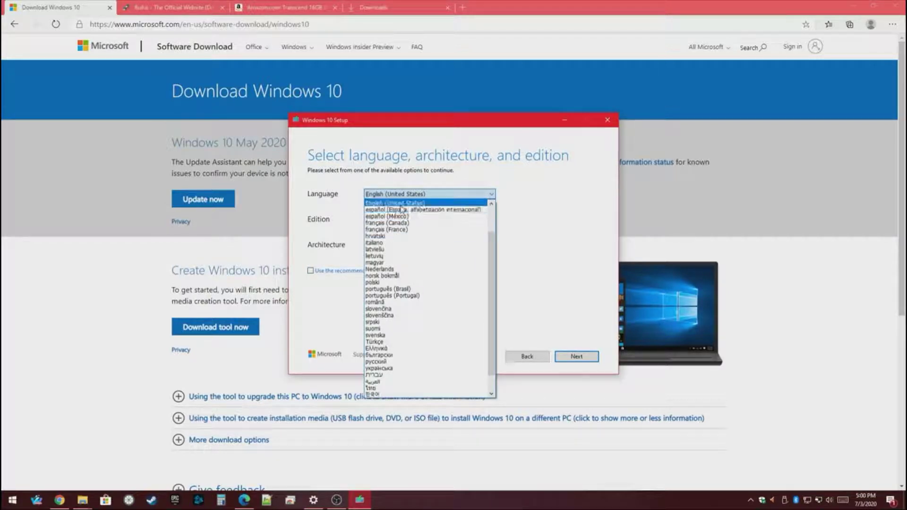
pyautogui.click(400, 204)
pyautogui.click(387, 220)
pyautogui.click(387, 230)
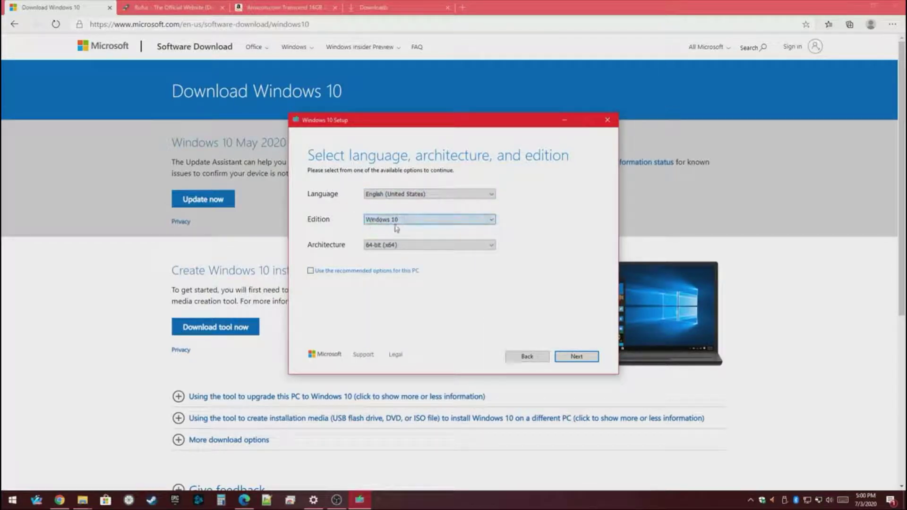
pyautogui.click(395, 221)
pyautogui.click(395, 231)
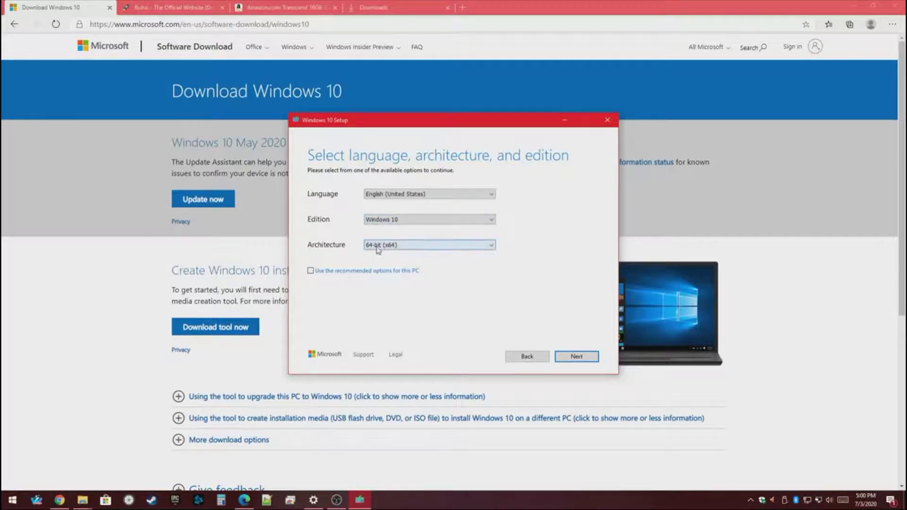
# - Set the architecture to Both and proceed to the media choice
pyautogui.click(377, 245)
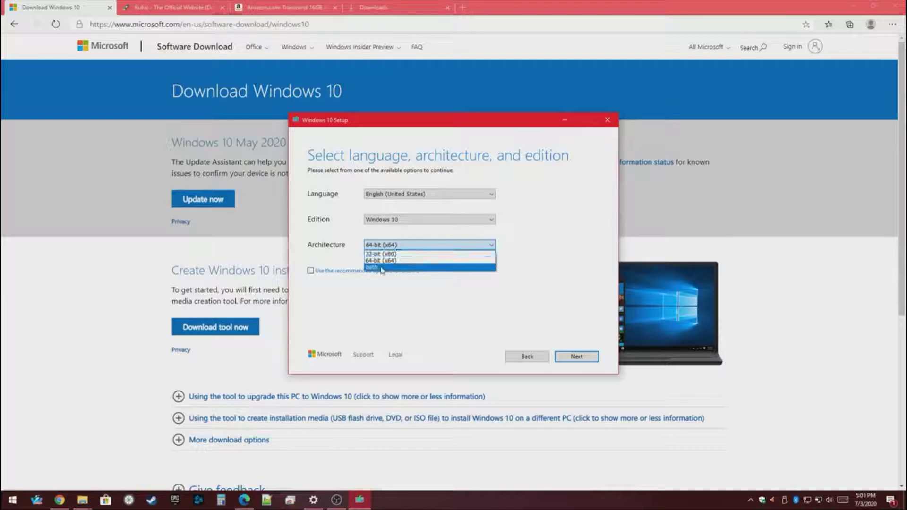
pyautogui.click(382, 268)
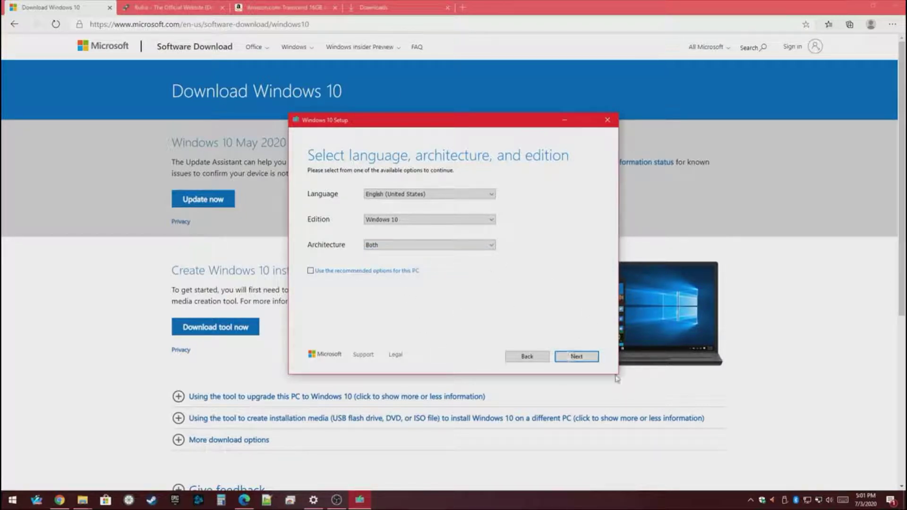
pyautogui.click(399, 249)
pyautogui.click(382, 252)
pyautogui.click(576, 356)
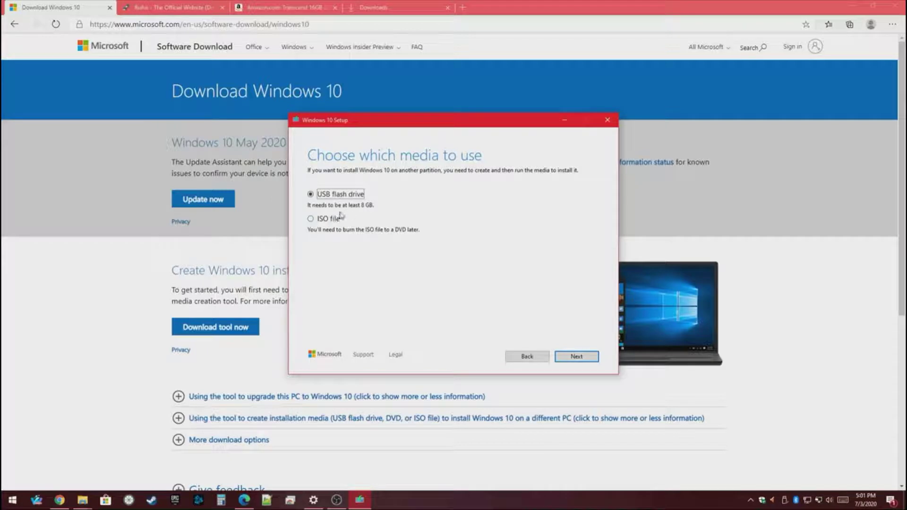
# - Choose ISO file as the media, save it as Windows in the Desktop's windows folder, and finish the setup
pyautogui.click(330, 224)
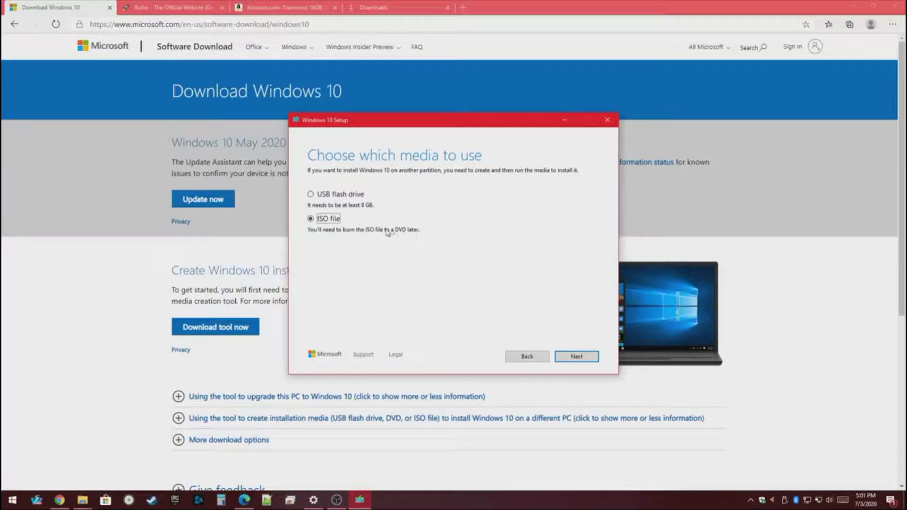
pyautogui.click(576, 357)
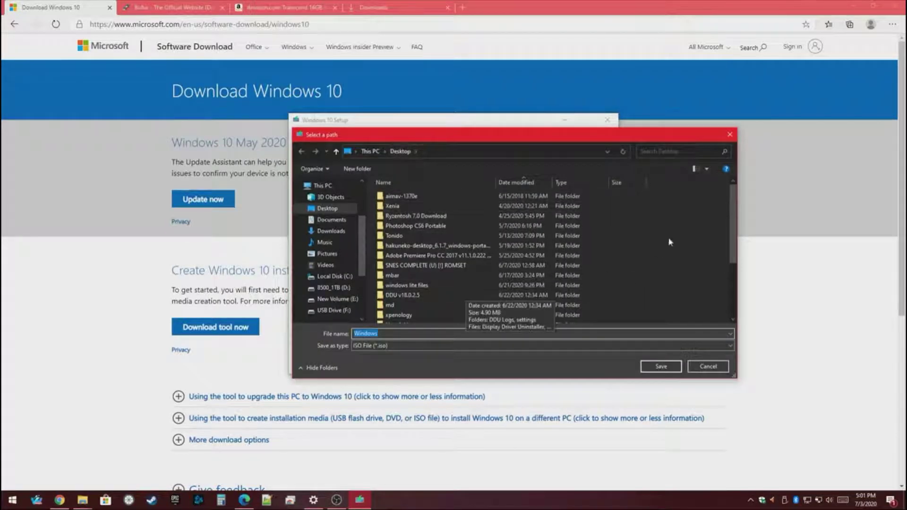
pyautogui.moveTo(729, 193); pyautogui.dragTo(710, 192)
pyautogui.scroll(-3, 709, 199)
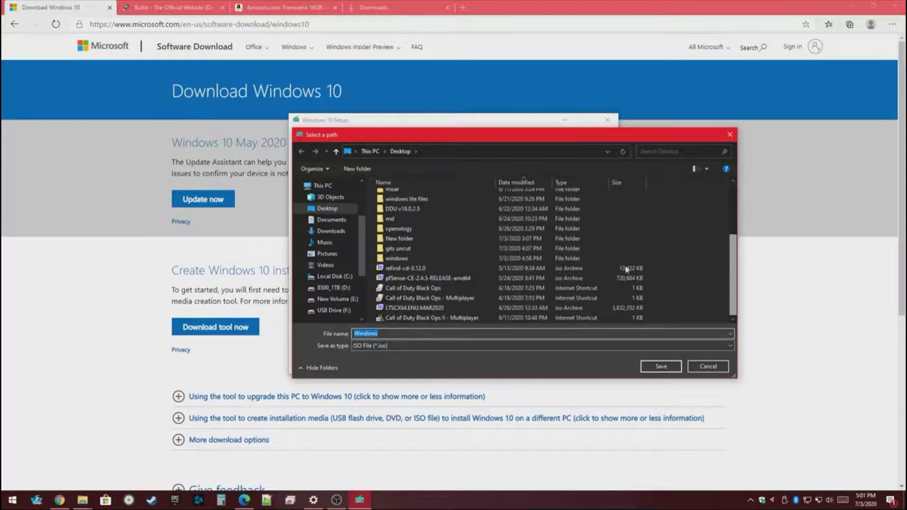
pyautogui.click(405, 259)
pyautogui.doubleClick(405, 259)
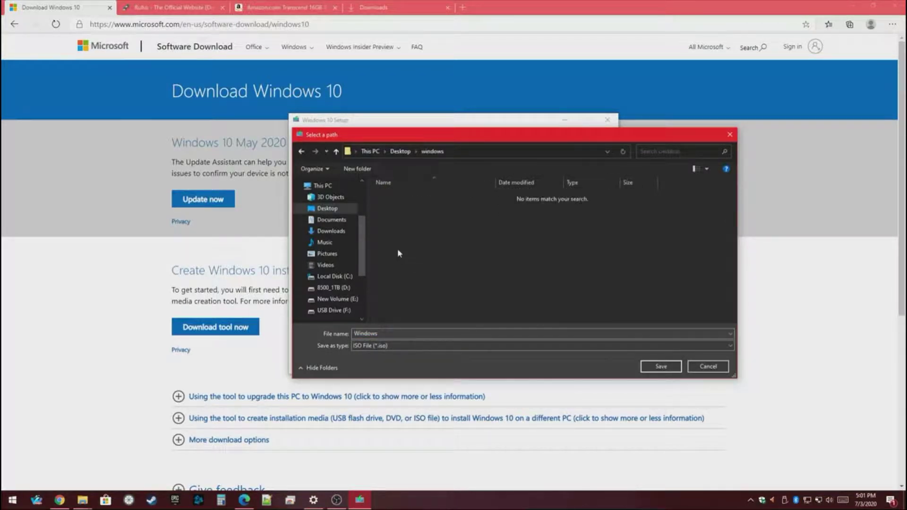
pyautogui.click(660, 367)
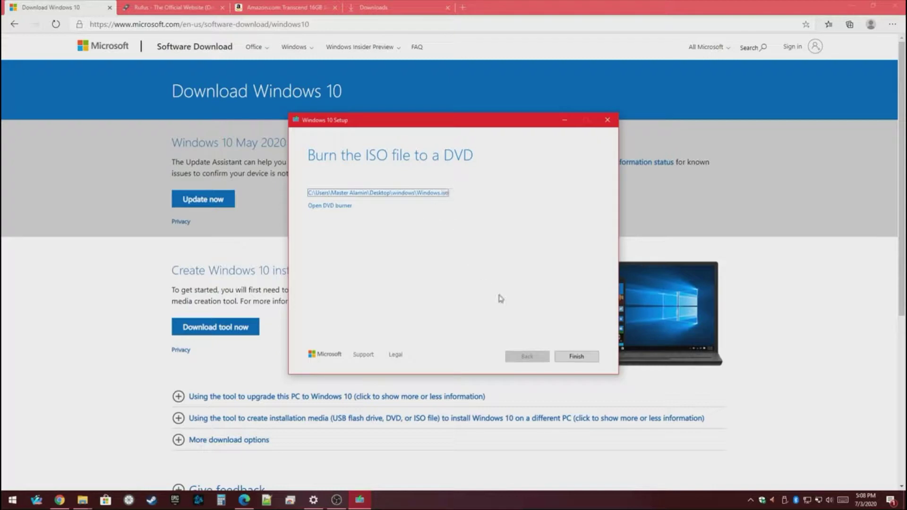
pyautogui.click(575, 358)
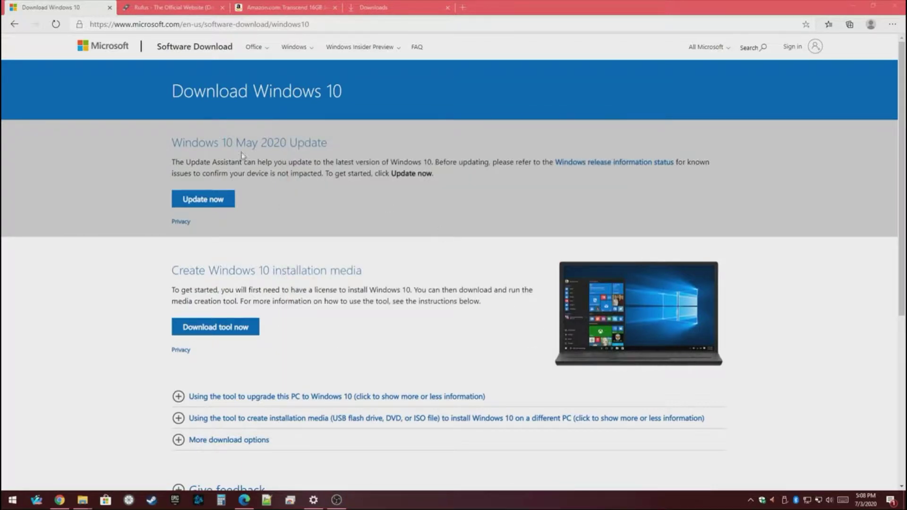
# - Download Rufus 3.11 from rufus.ie and launch it
pyautogui.click(168, 7)
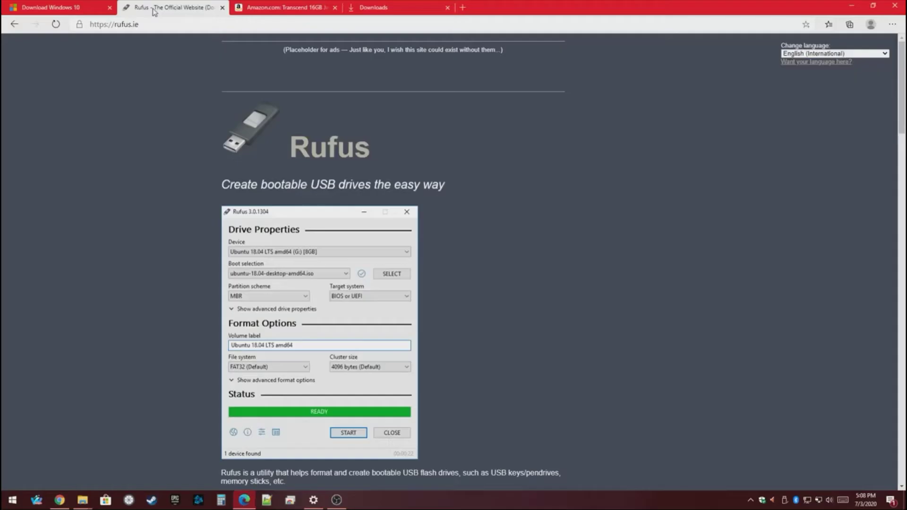
pyautogui.click(129, 29)
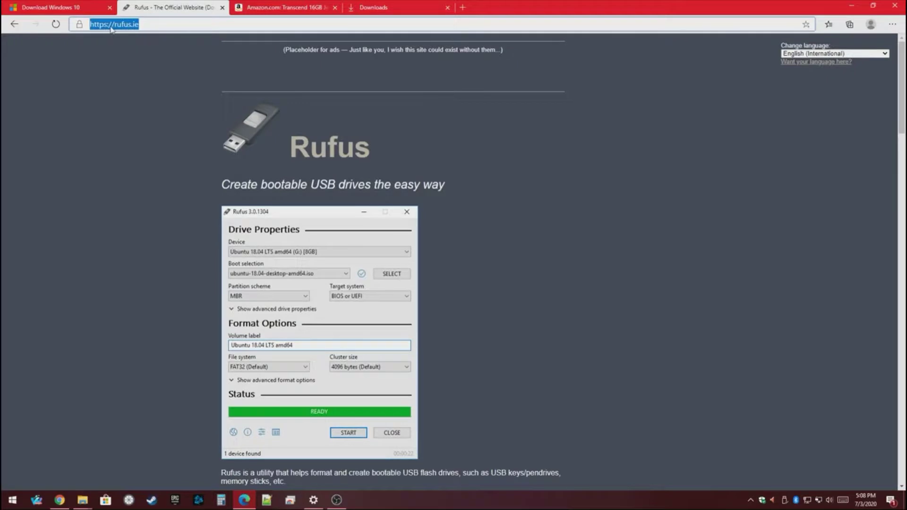
pyautogui.click(175, 149)
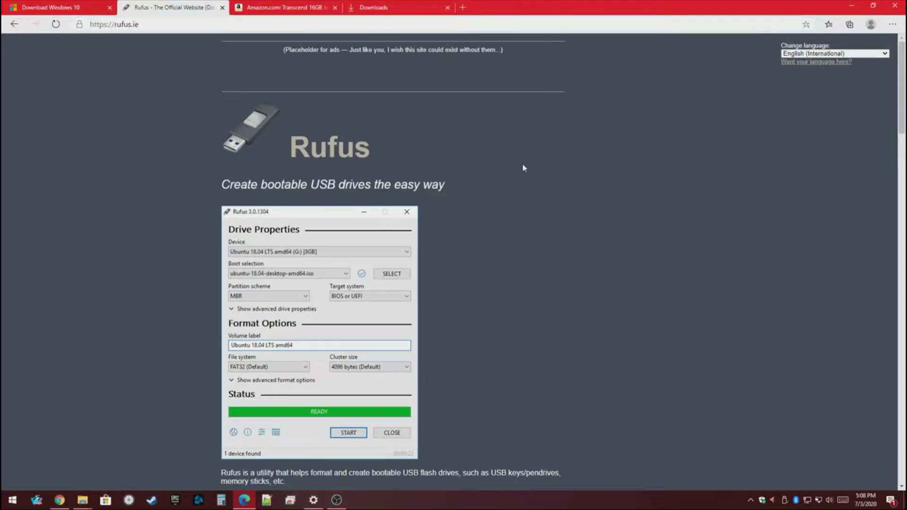
pyautogui.scroll(-7, 476, 202)
pyautogui.scroll(-1, 476, 202)
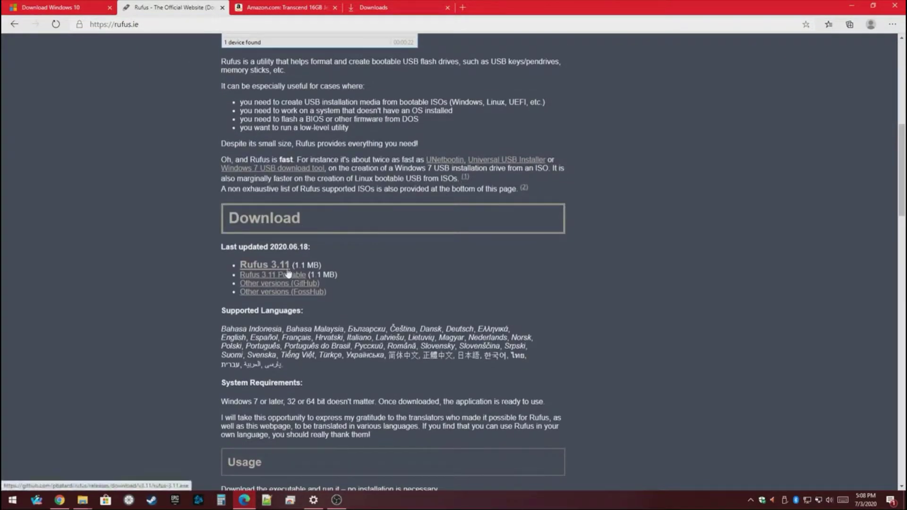
pyautogui.click(268, 266)
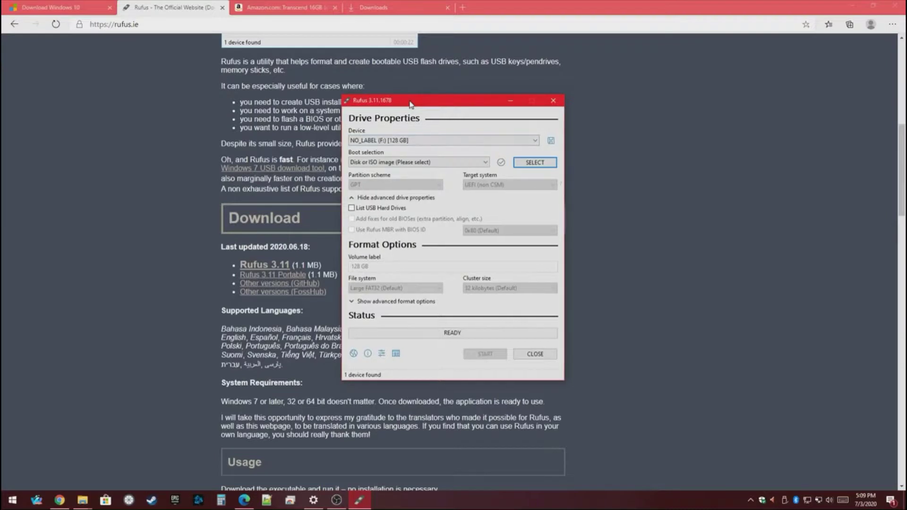
# - Enable listing of USB hard drives in Rufus and select New Volume (E:) [64 GB] as the device
pyautogui.moveTo(435, 101); pyautogui.dragTo(460, 94)
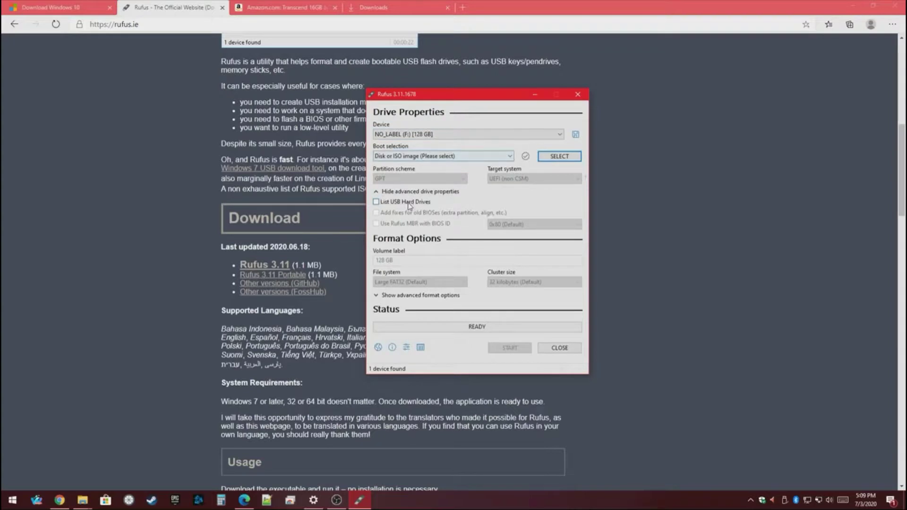
pyautogui.click(403, 134)
pyautogui.click(399, 144)
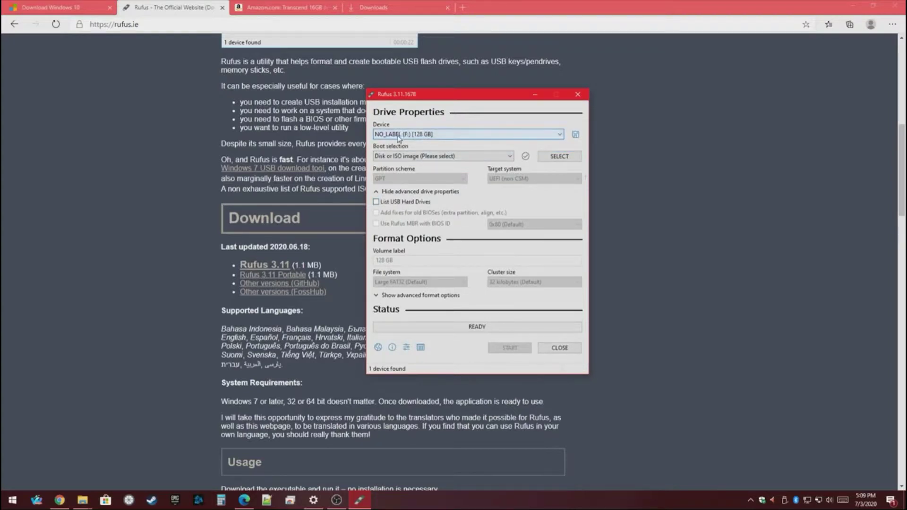
pyautogui.click(386, 137)
pyautogui.click(385, 138)
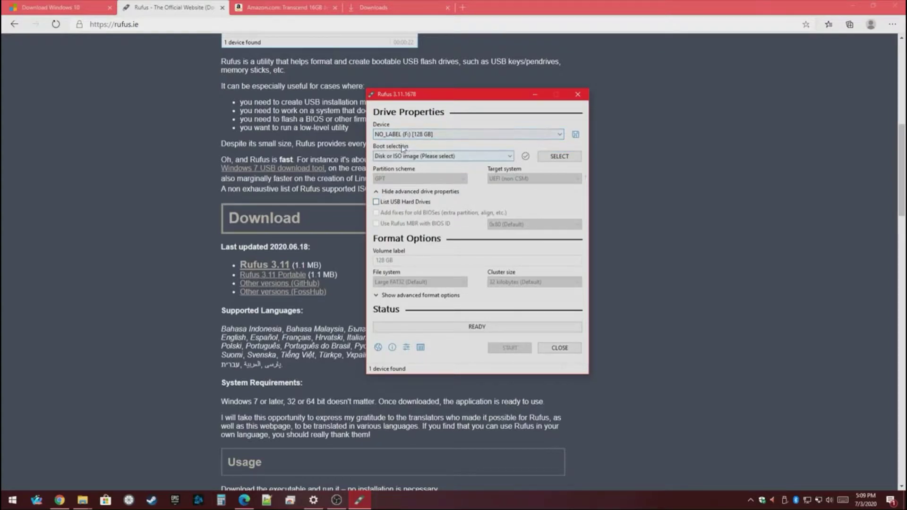
pyautogui.click(411, 206)
pyautogui.click(416, 134)
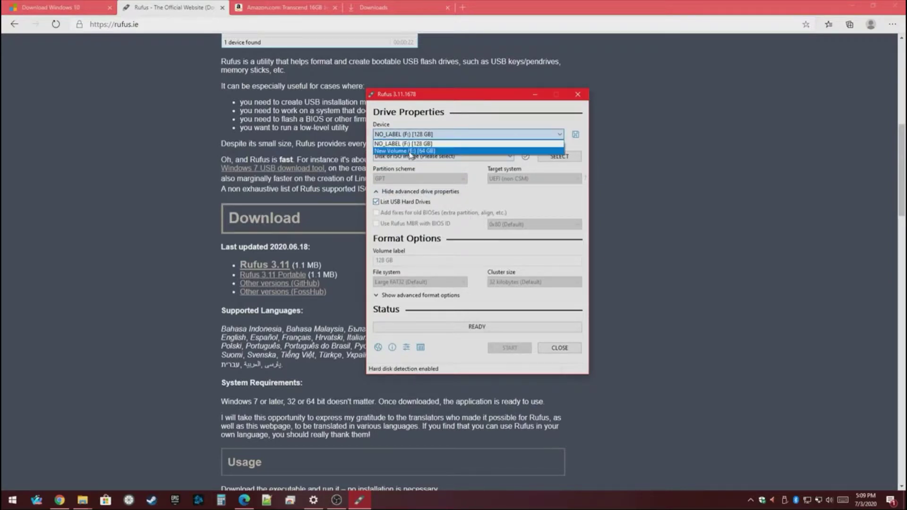
pyautogui.click(412, 151)
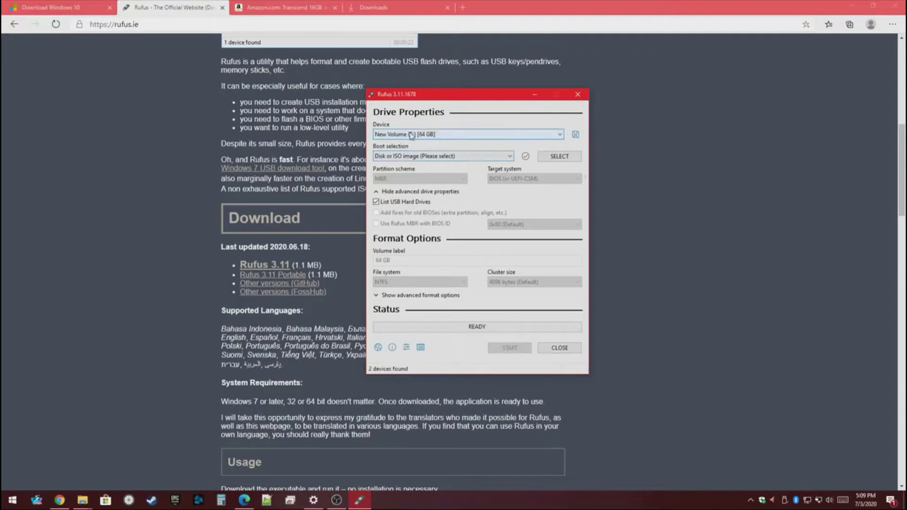
# - Load Windows.iso from the Desktop's windows folder as the boot image and start writing it, agreeing to erase the drive
pyautogui.click(562, 159)
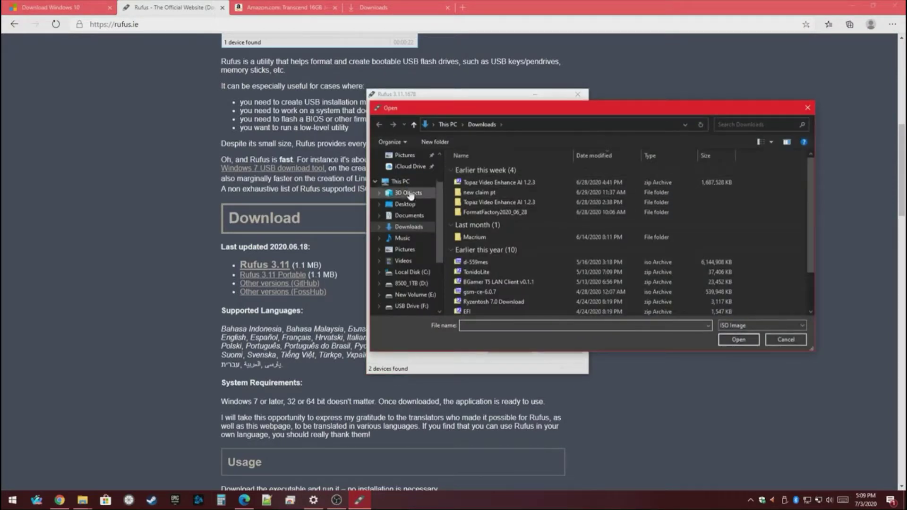
pyautogui.click(406, 205)
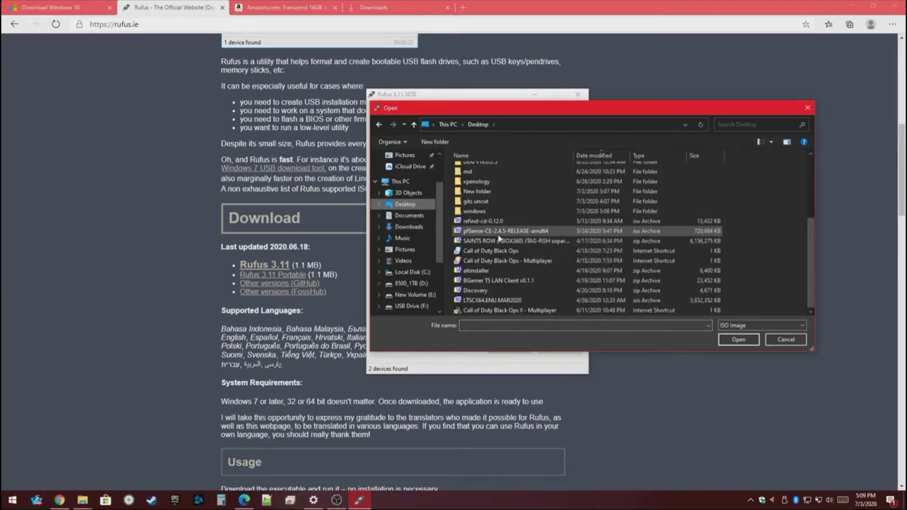
pyautogui.doubleClick(488, 216)
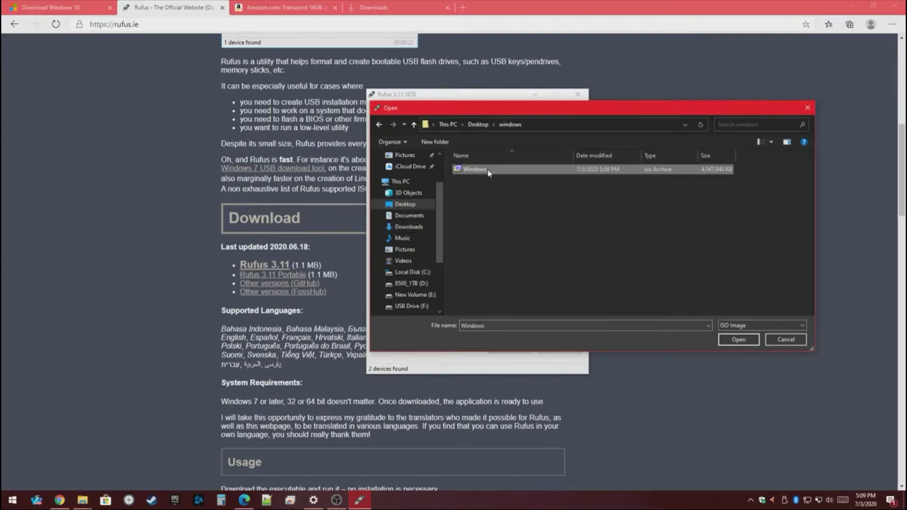
pyautogui.doubleClick(490, 171)
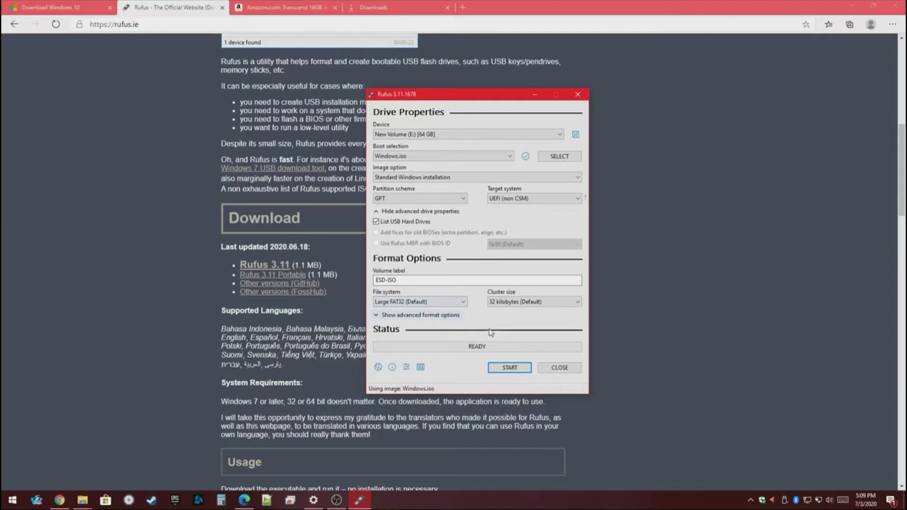
pyautogui.click(502, 372)
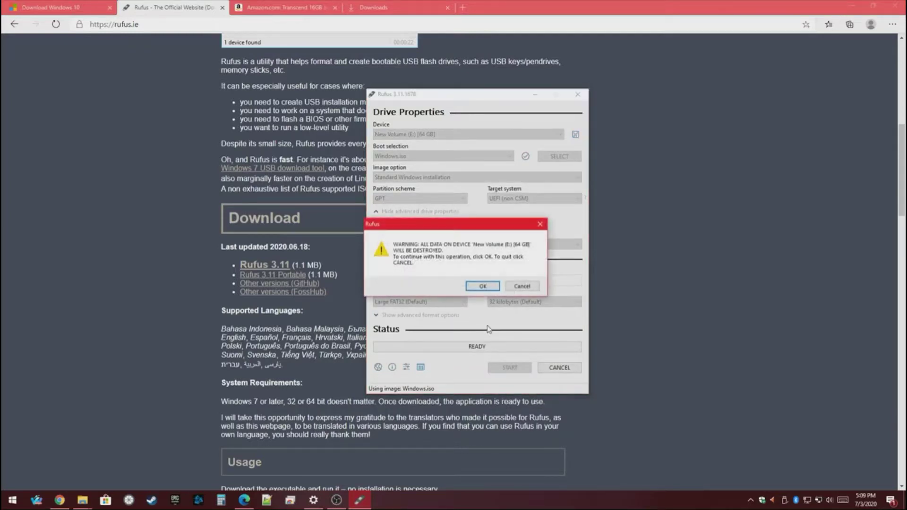
pyautogui.click(481, 286)
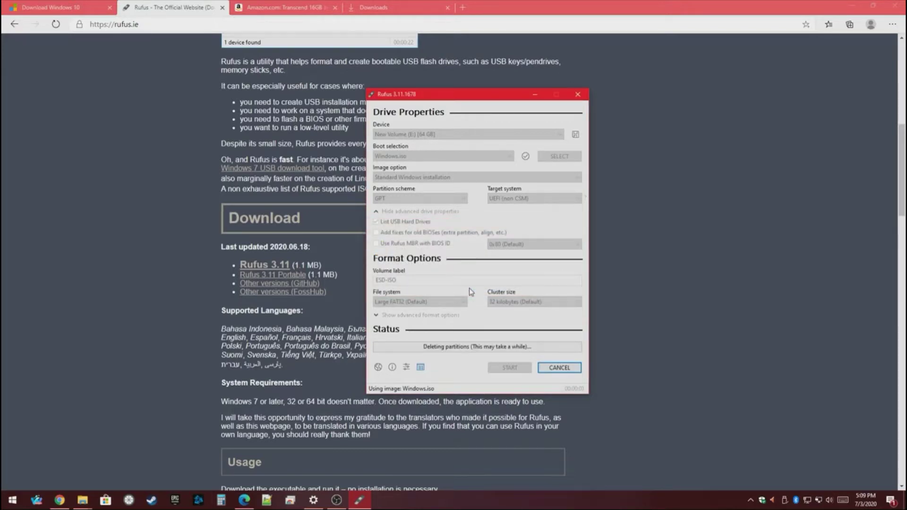